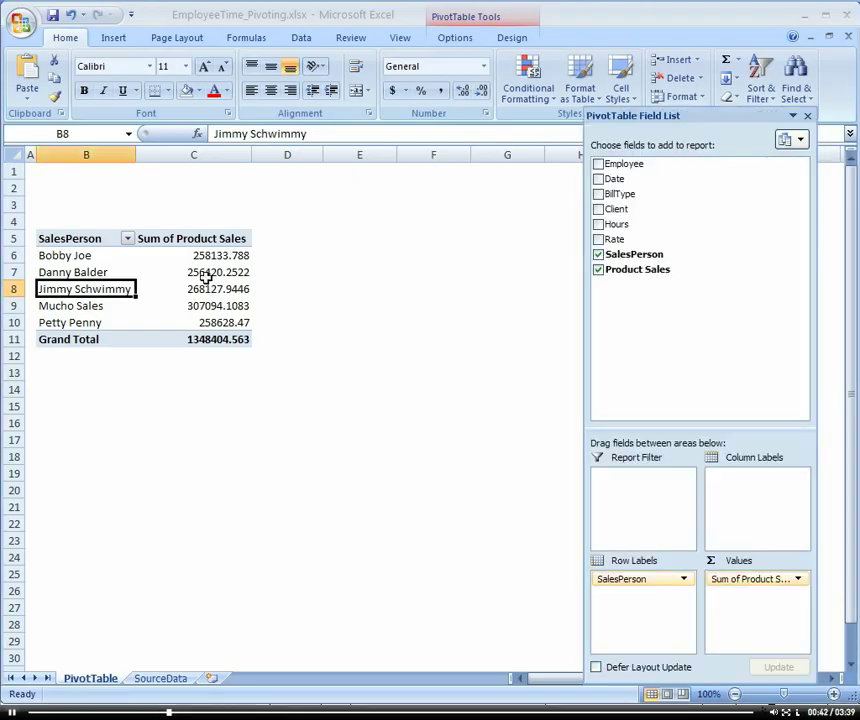
- Refresh the sales-by-salesperson PivotTable so it recalculates from the current source data
click(182, 278)
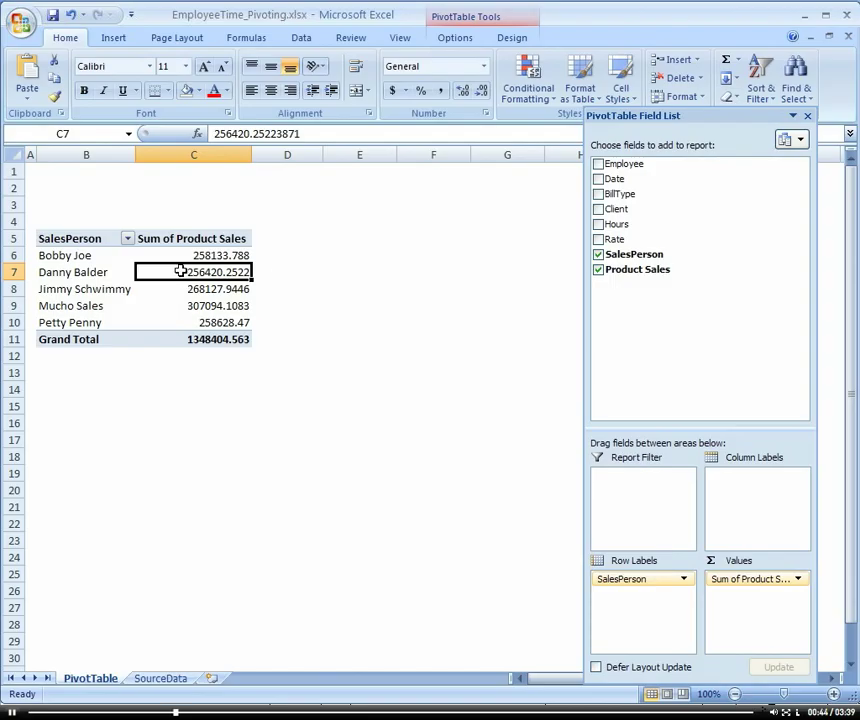
right_click(182, 280)
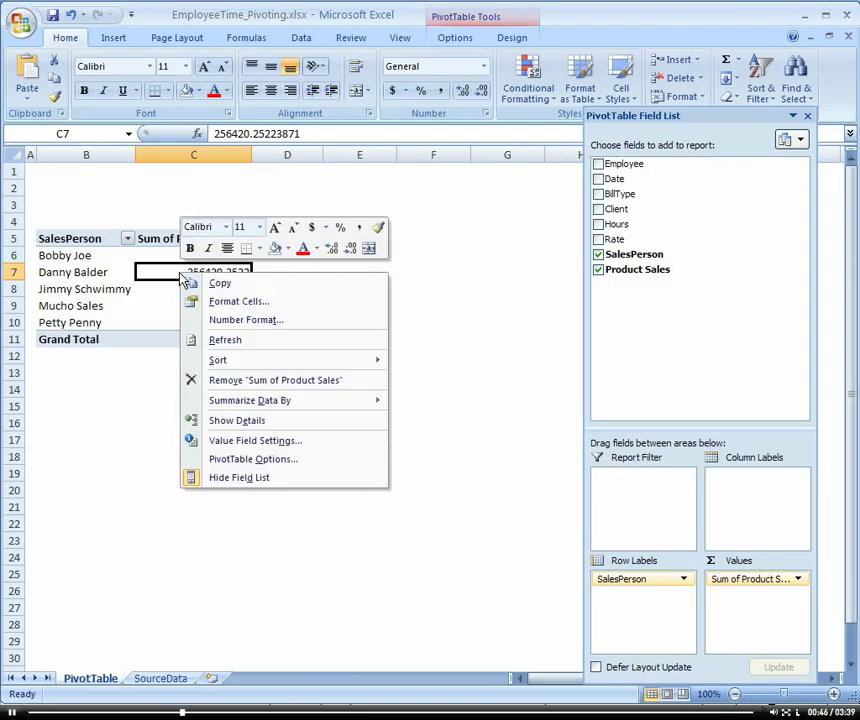
click(226, 340)
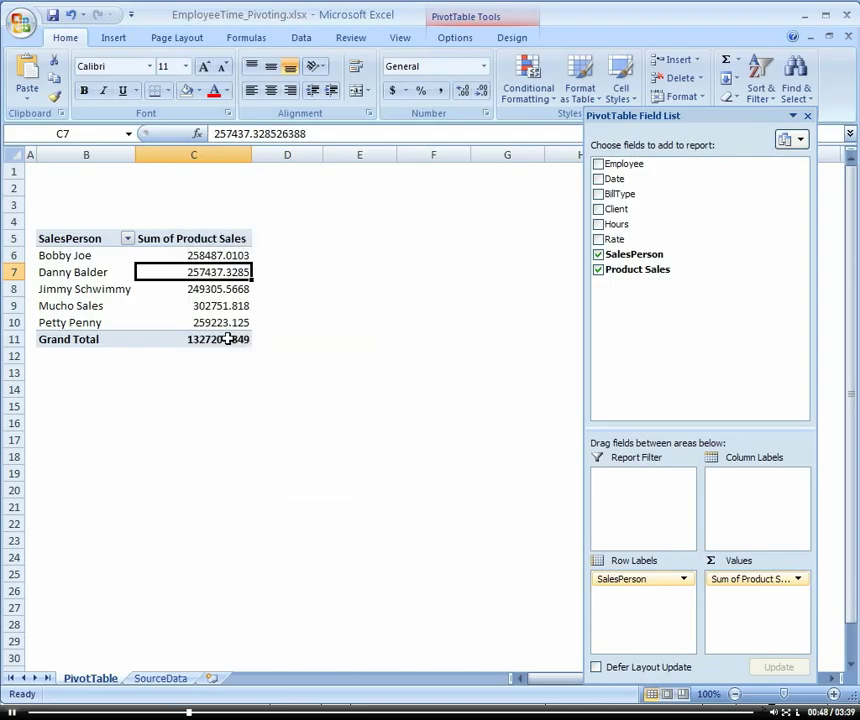
click(192, 321)
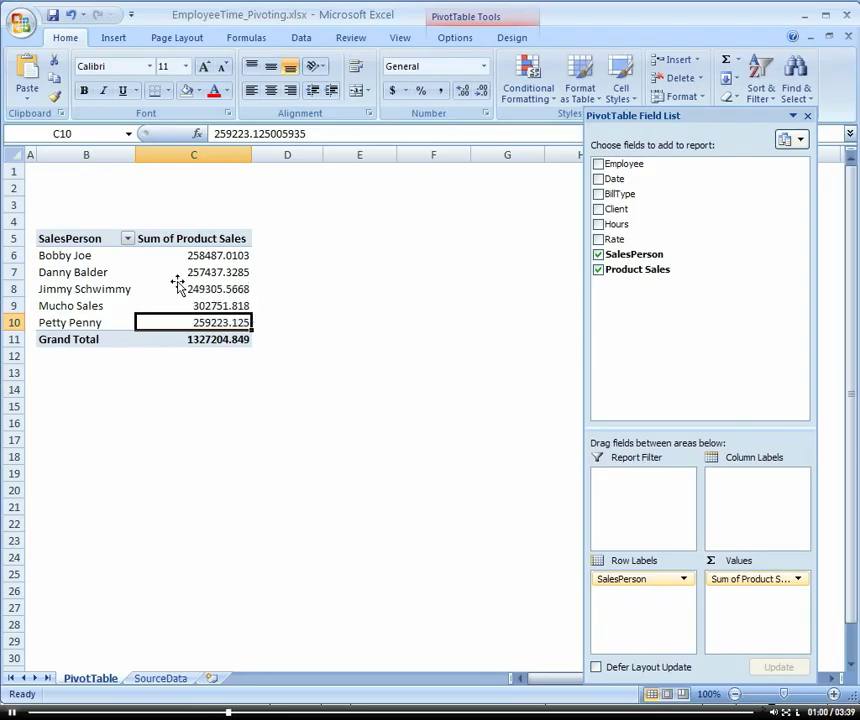
- Insert four blank rows above row 5 of the table on the SourceData sheet
click(160, 679)
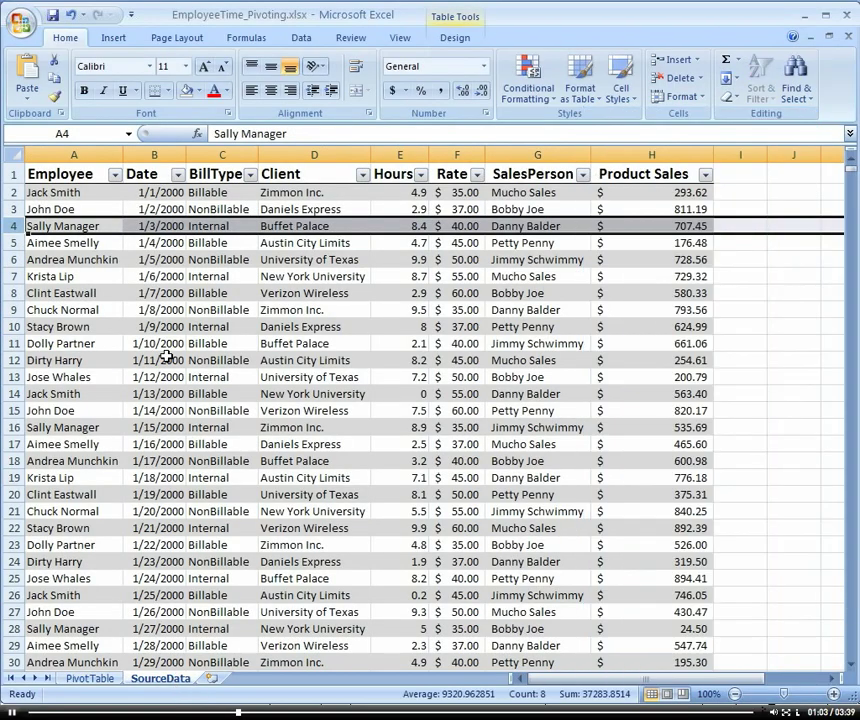
click(12, 242)
right_click(12, 242)
click(71, 327)
key(F4)
key(F4)
key(F4)
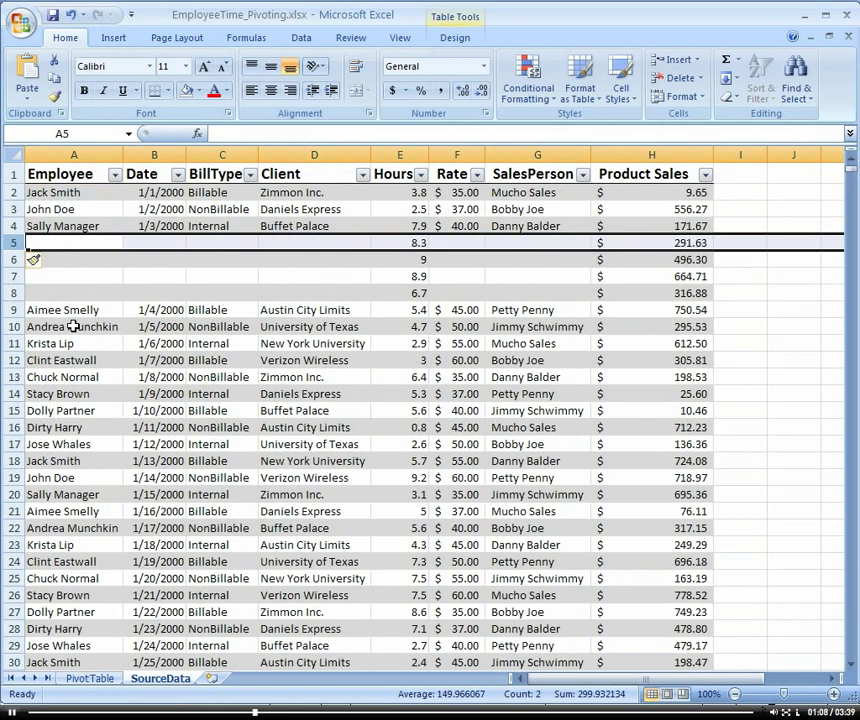
- Enter four new employees' full names in cells A5 through A8 of the Employee column
click(78, 243)
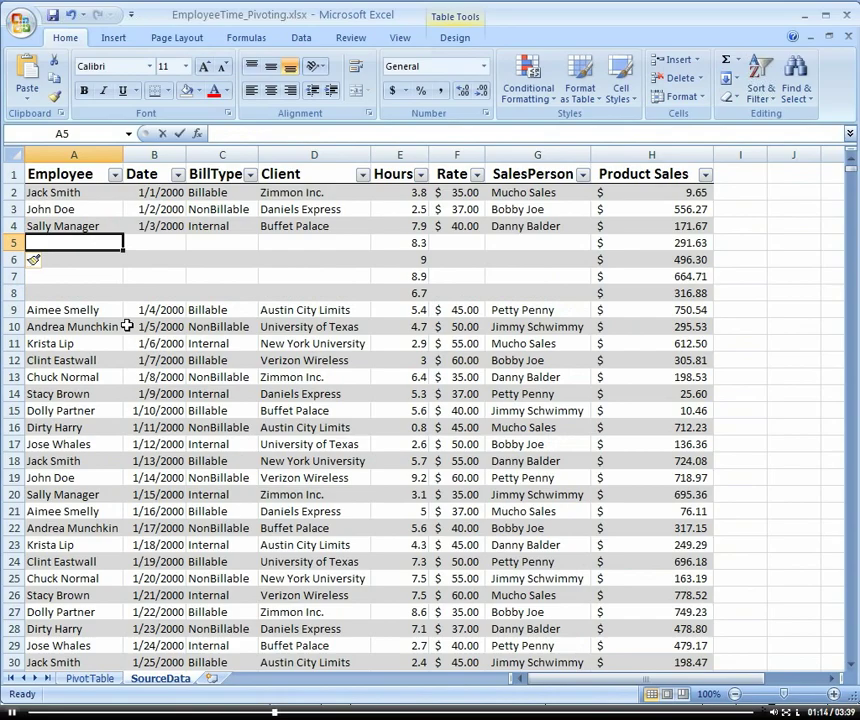
text(Jo)
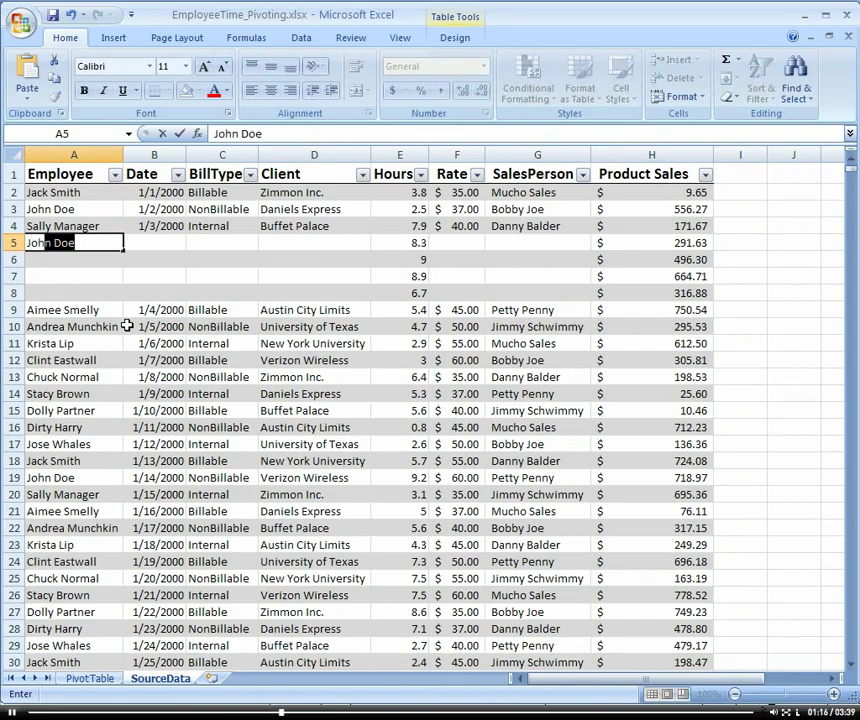
text(hnny D)
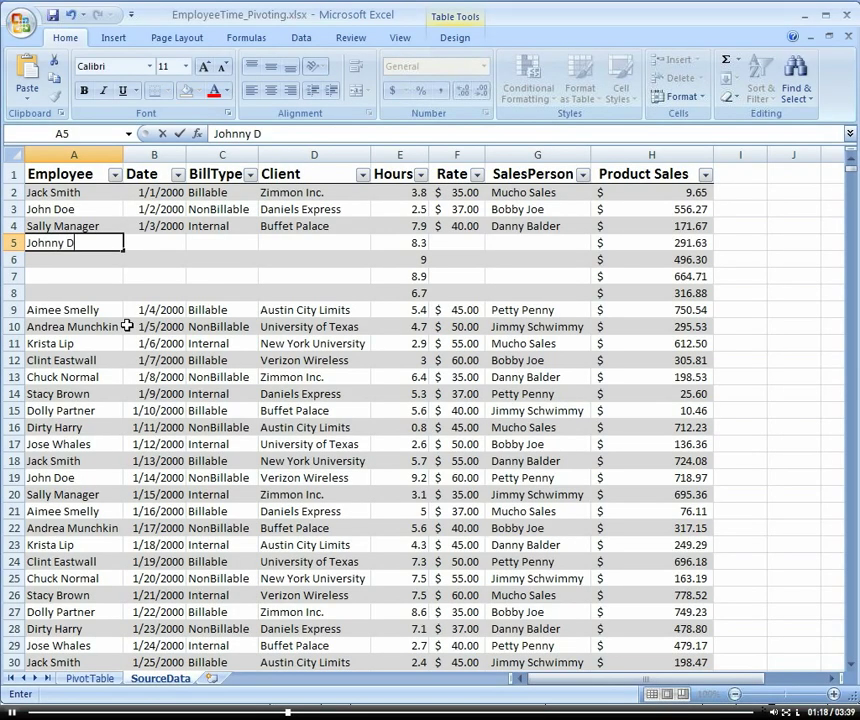
text(epth)
key(Return)
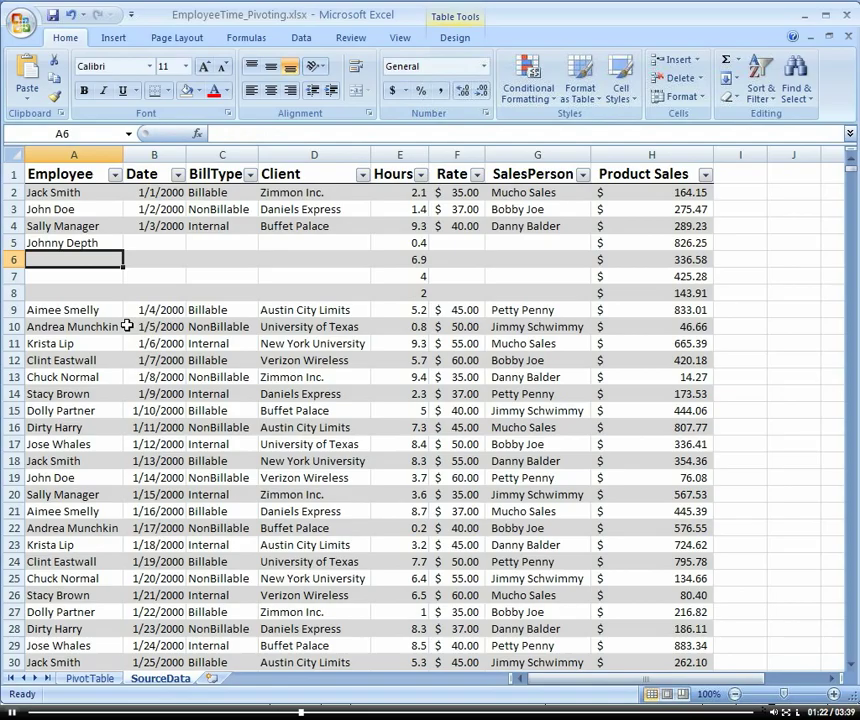
text(Chu)
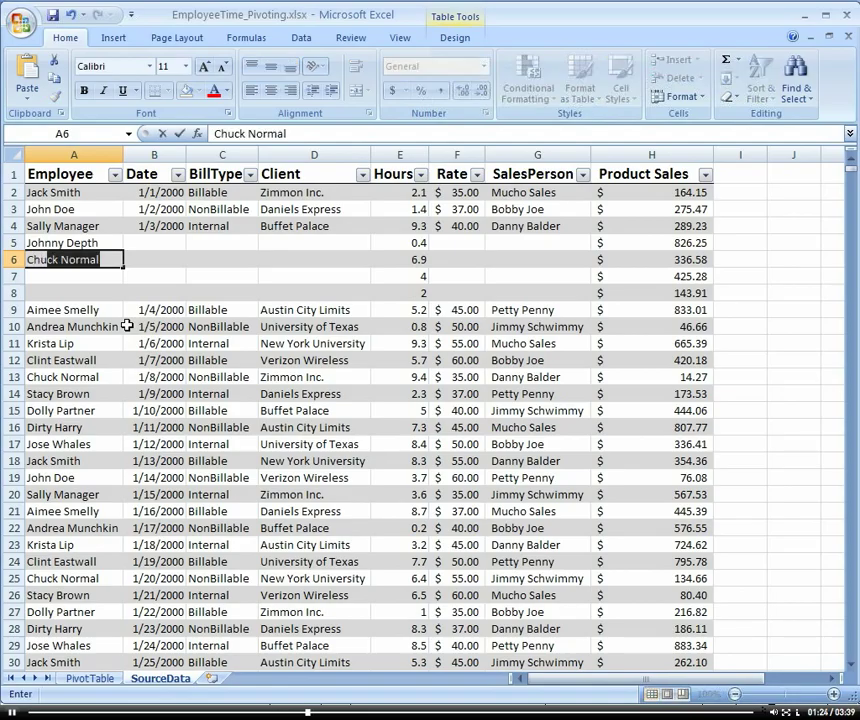
text(ck Swagger)
key(Return)
text(Fig)
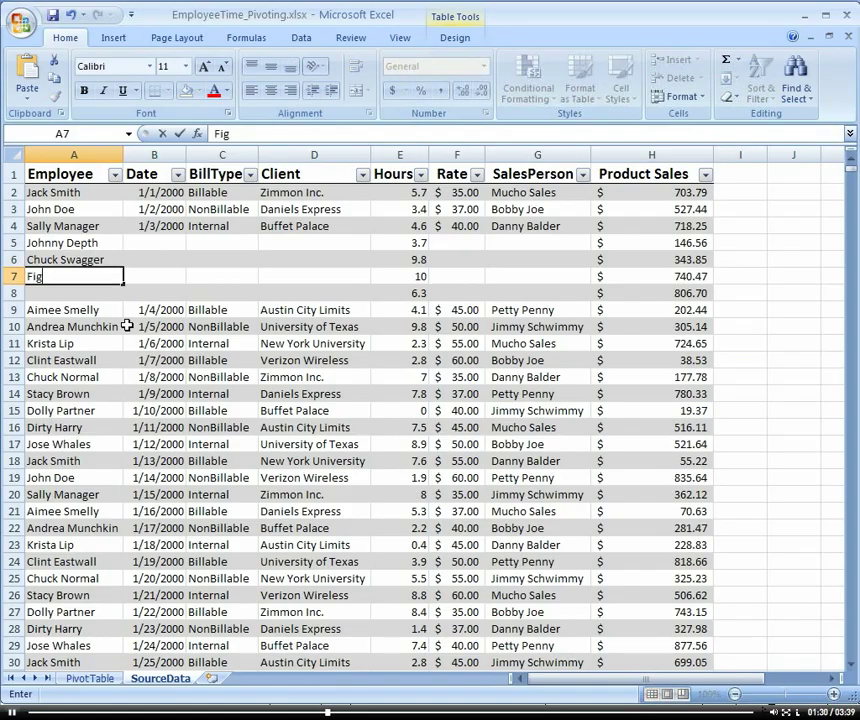
text( Newty)
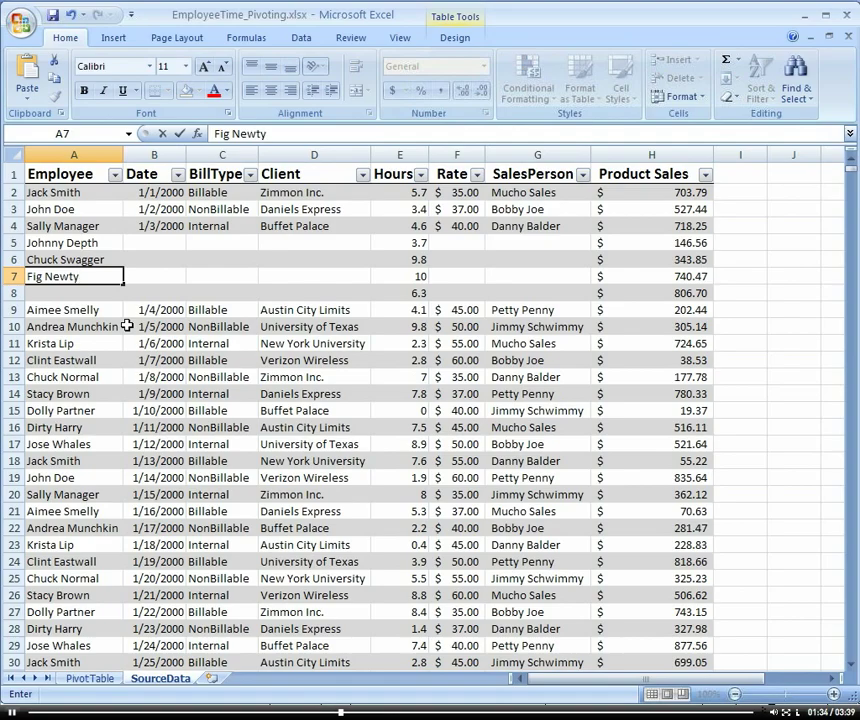
key(Return)
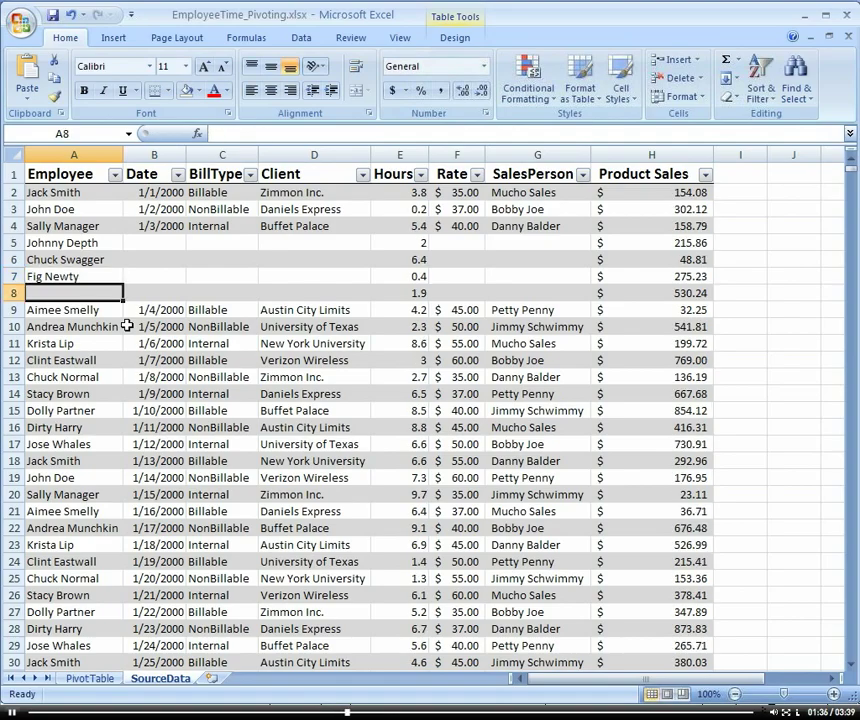
text(Lohn L)
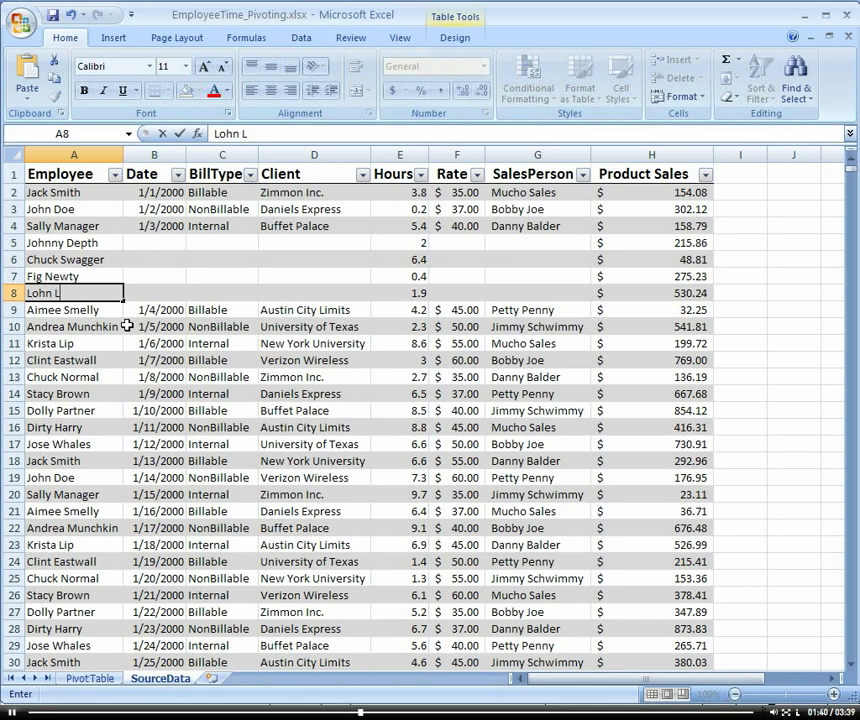
text(izard)
key(Tab)
- Fill the Date series 1/4/2000 to 1/7/2000 and the BillType Internal from row 4 down through row 8
click(173, 229)
drag(185, 234, 186, 296)
click(232, 227)
drag(257, 234, 251, 296)
- Enter Target as the client in D5 and fill it down through D8
click(311, 244)
text(Target)
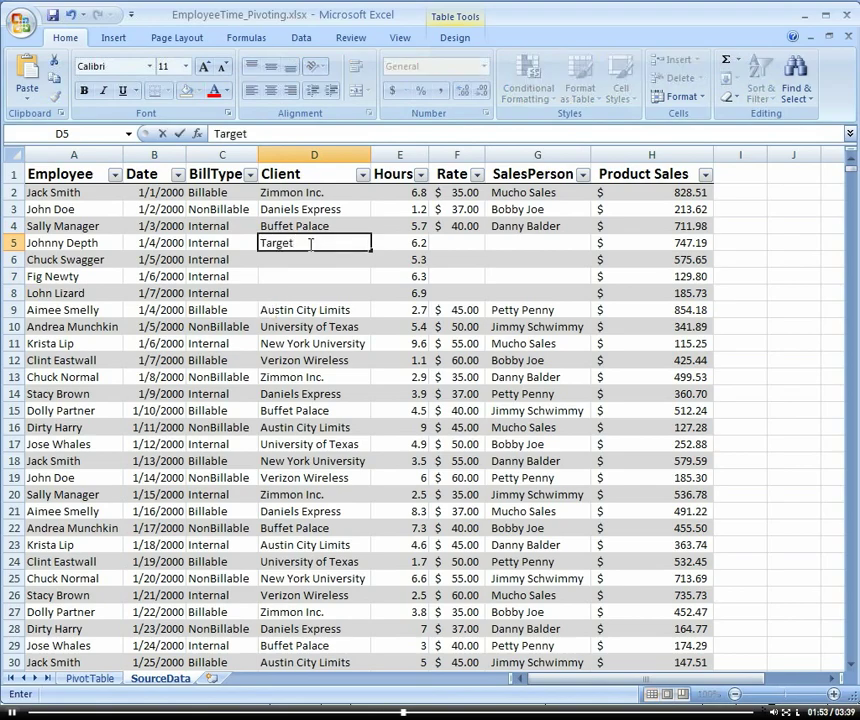
key(Return)
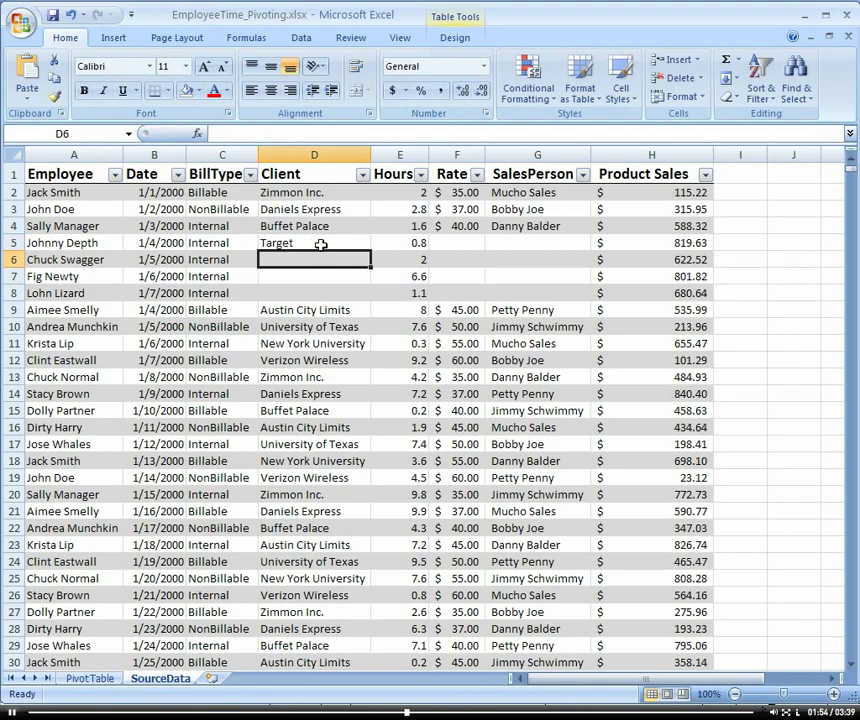
click(322, 243)
drag(369, 247, 367, 296)
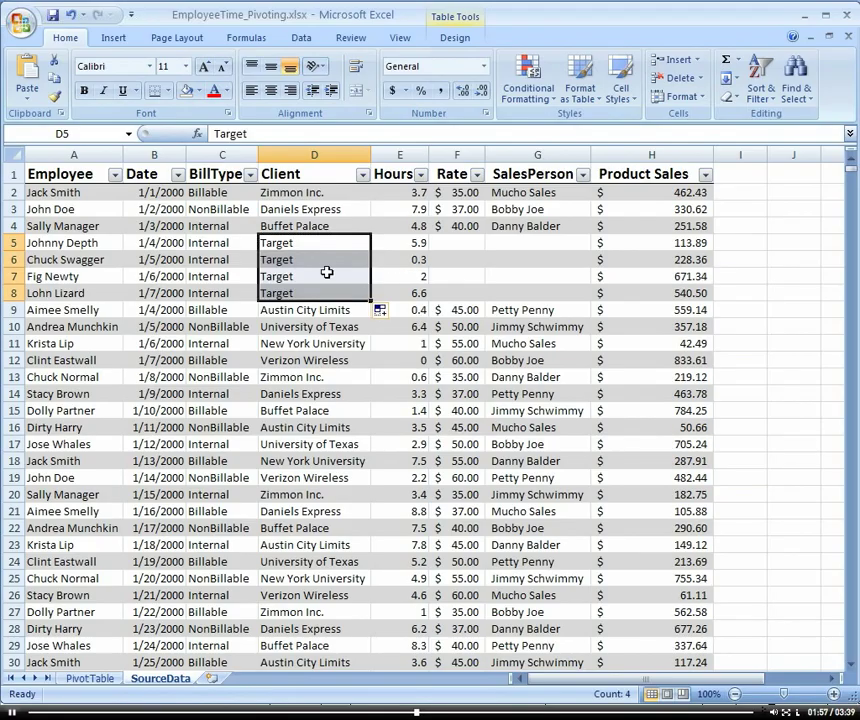
- Fill the $40.00 rate from F4 down through F8
click(470, 244)
click(470, 228)
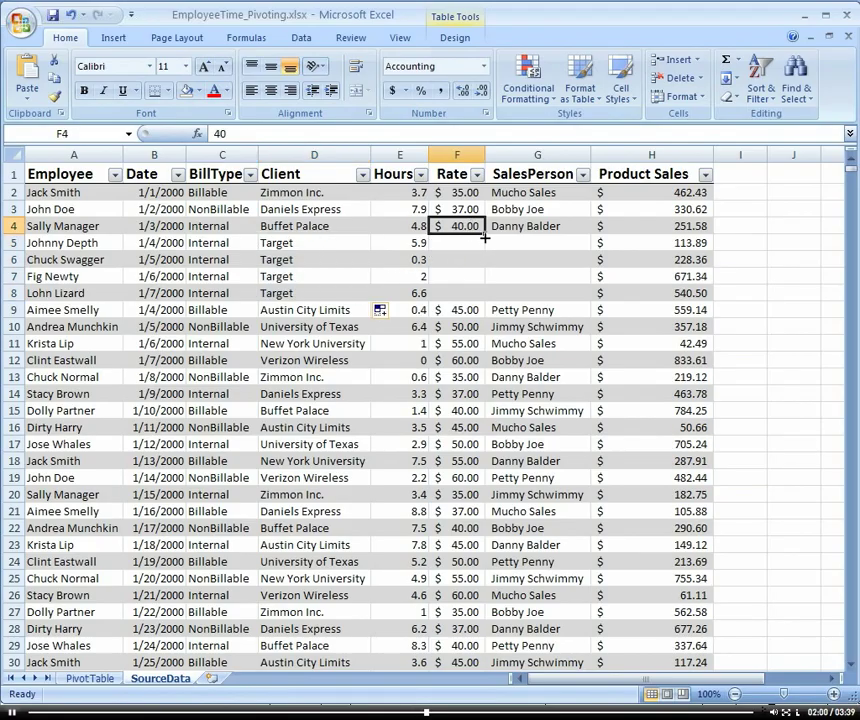
drag(486, 234, 482, 299)
- Enter four new salespeople's full names in cells G5 through G8 of the SalesPerson column
click(537, 241)
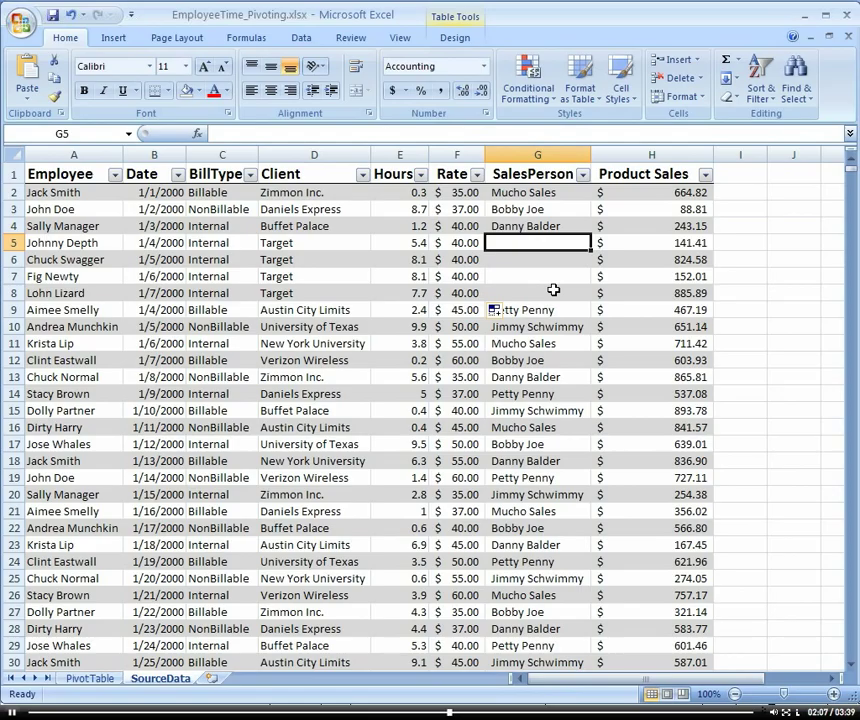
text(Molly Moo)
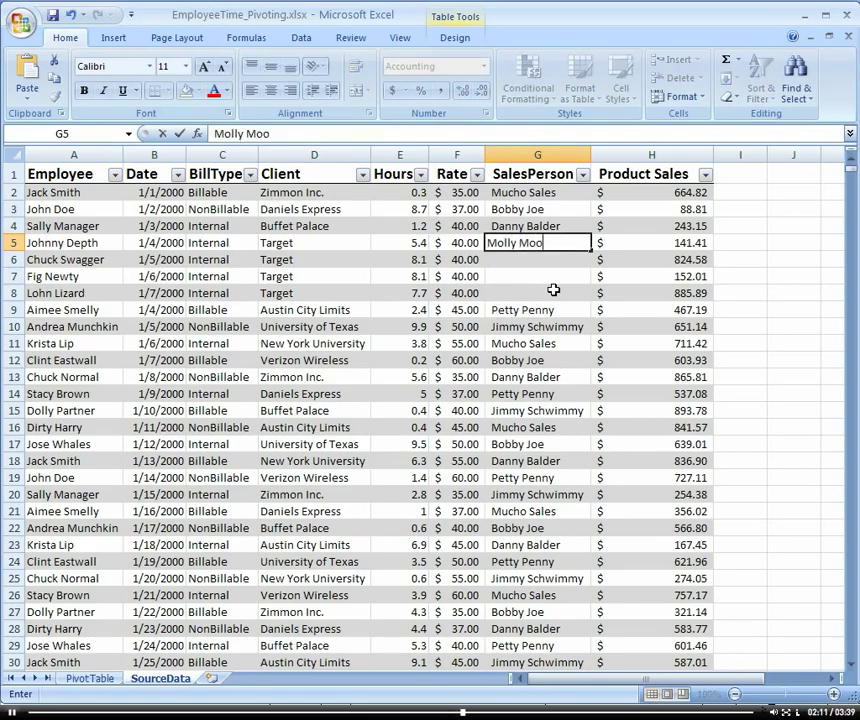
key(Return)
text(Petty )
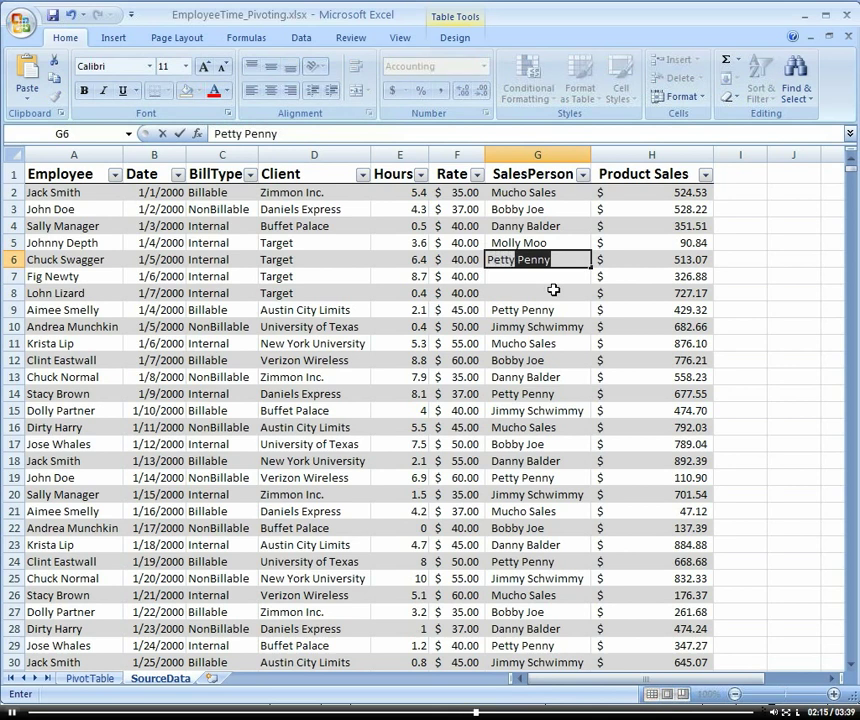
text(Poo)
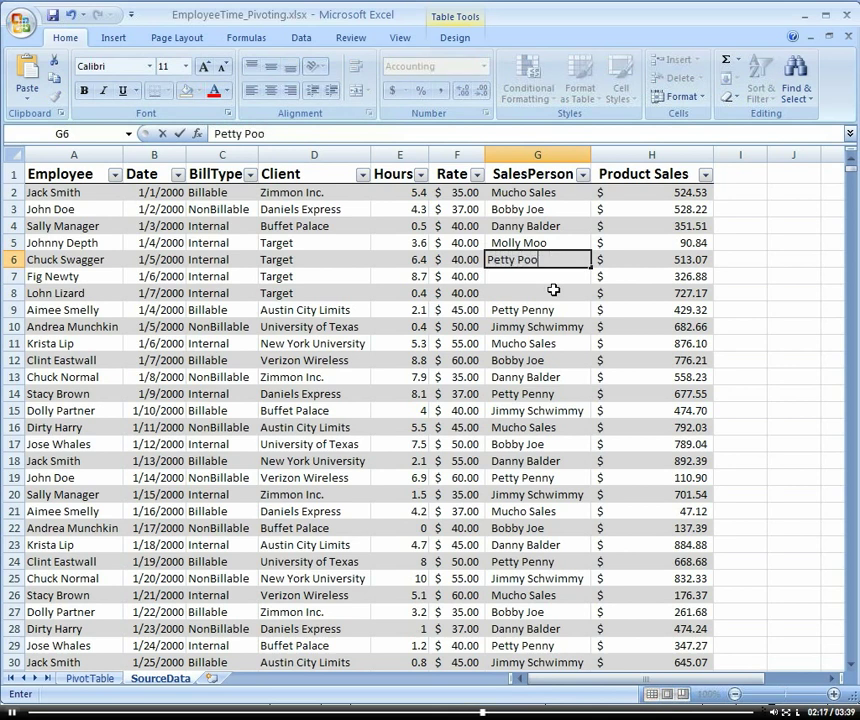
key(Return)
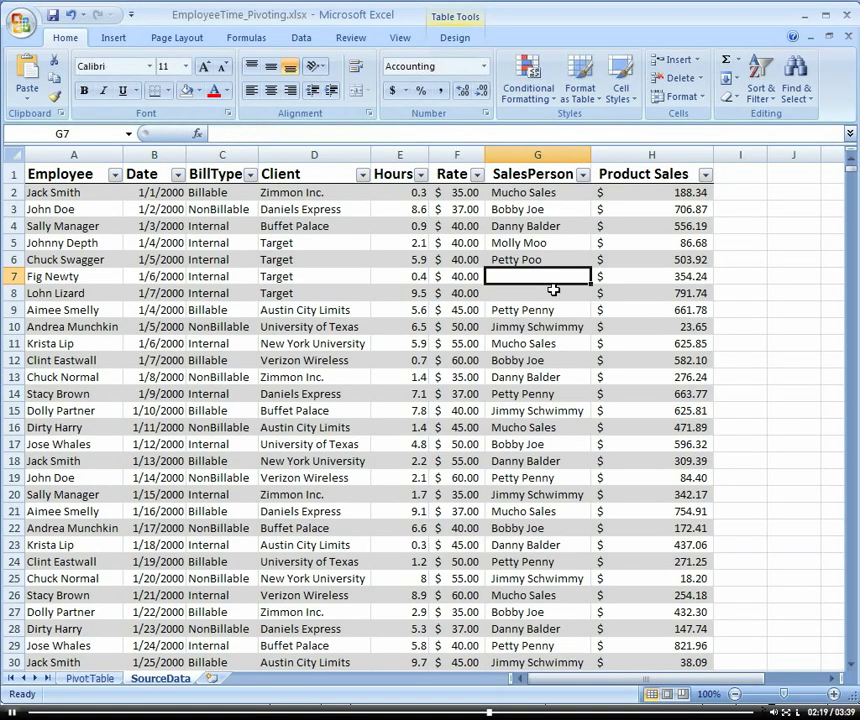
text(Johhn)
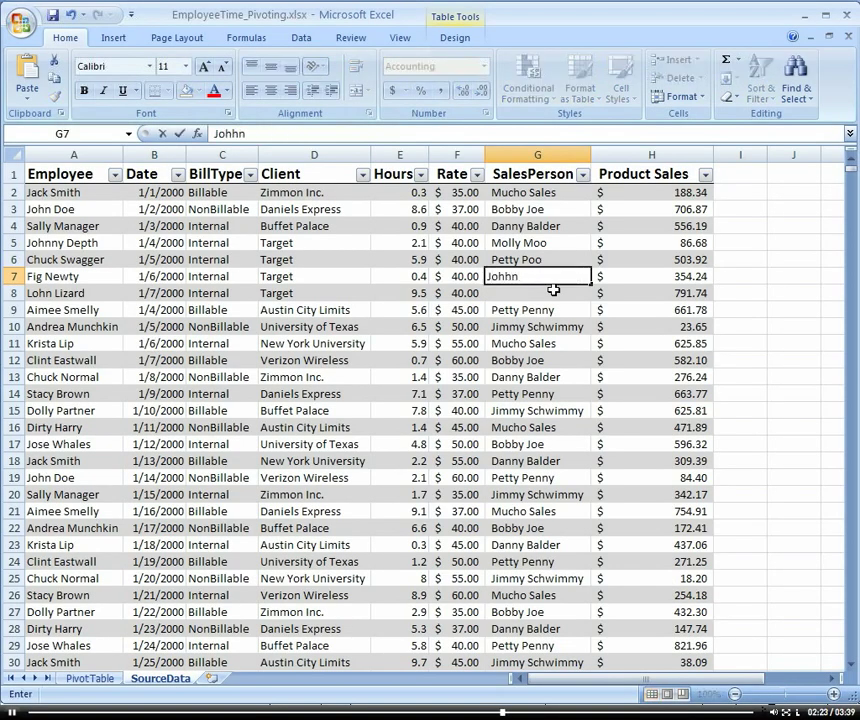
key(BackSpace)
key(BackSpace)
text(nny Sue)
key(Return)
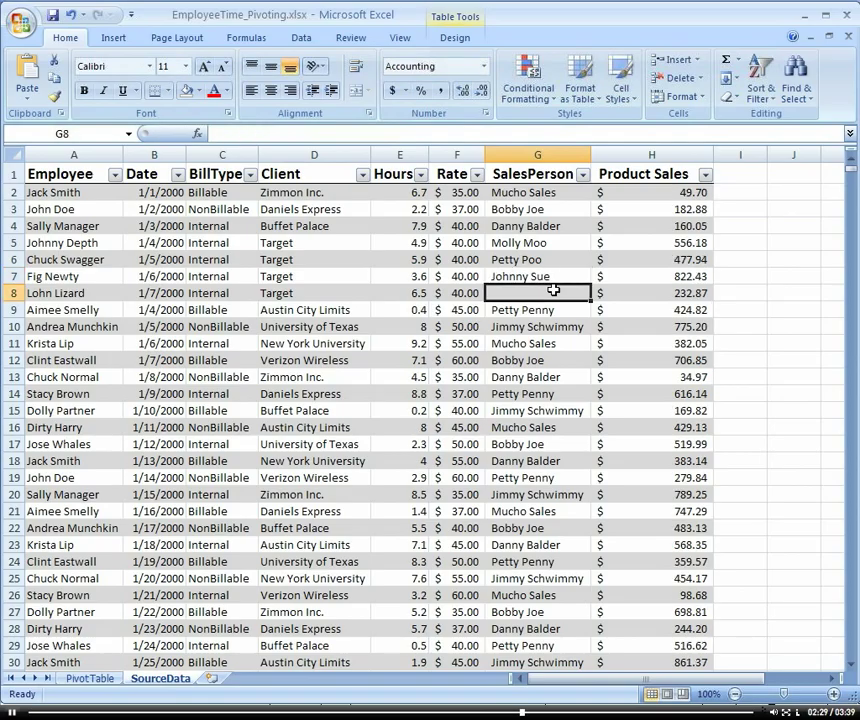
text(Mega Roo)
key(Return)
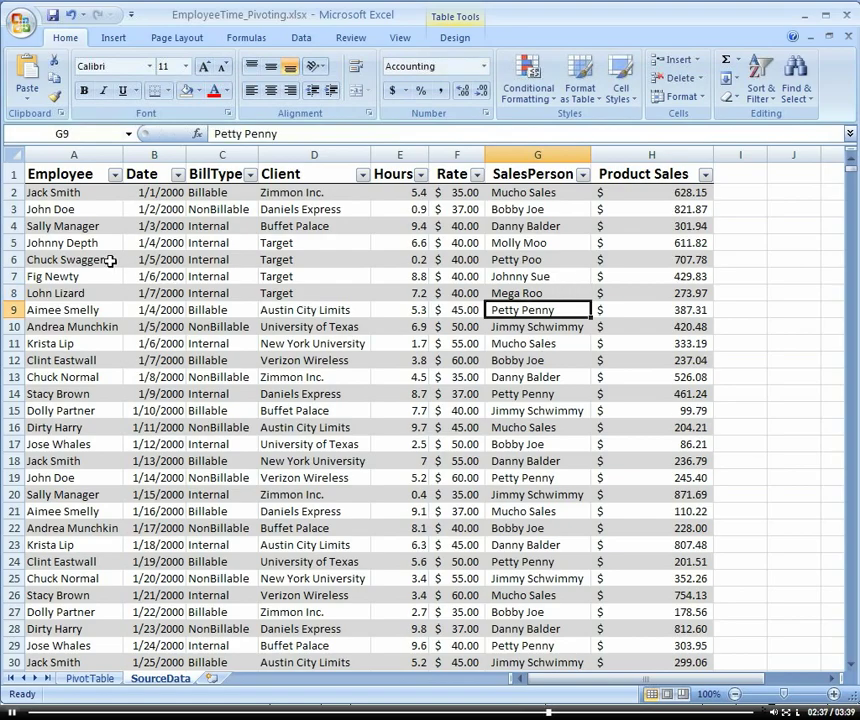
drag(75, 228, 601, 282)
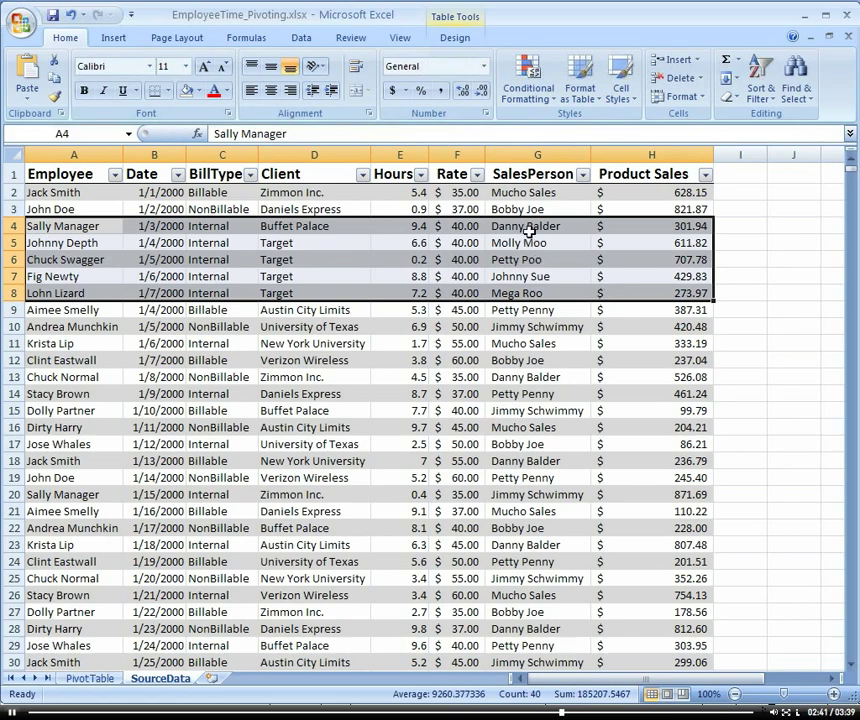
drag(555, 228, 526, 293)
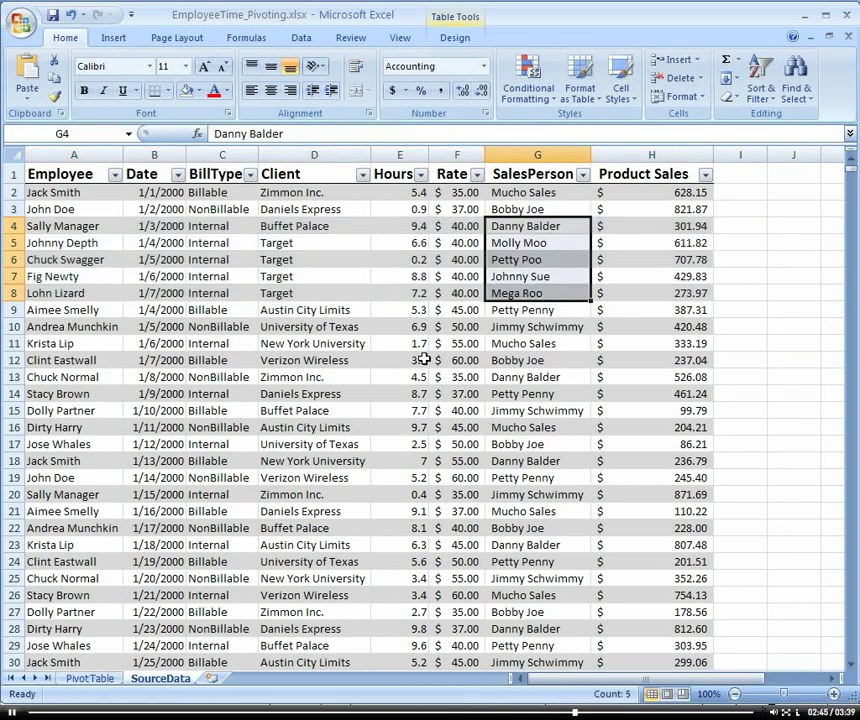
- Return to the PivotTable sheet and refresh the report to bring in the four added source rows
click(88, 682)
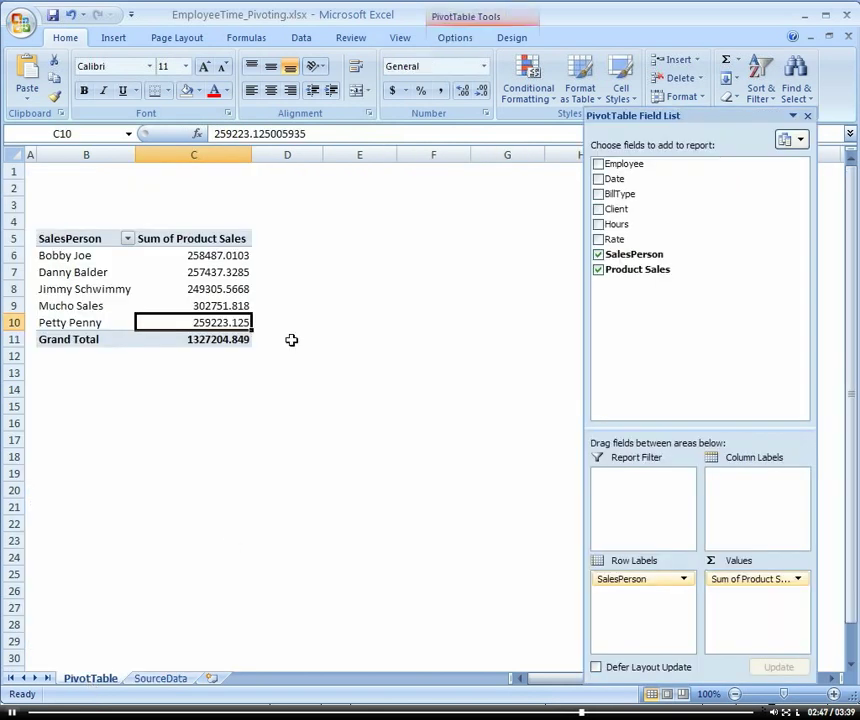
click(186, 272)
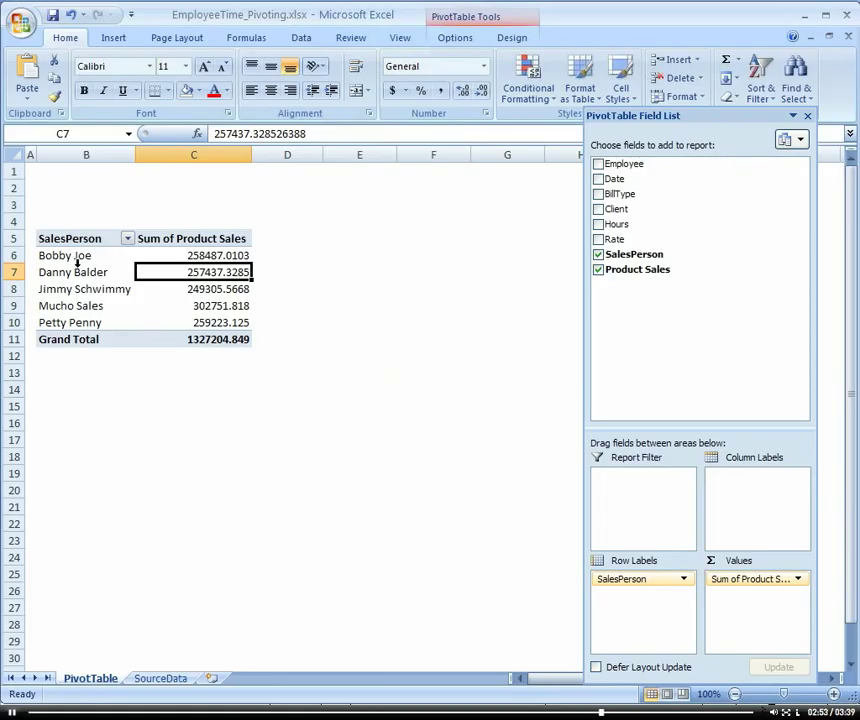
click(150, 288)
right_click(151, 289)
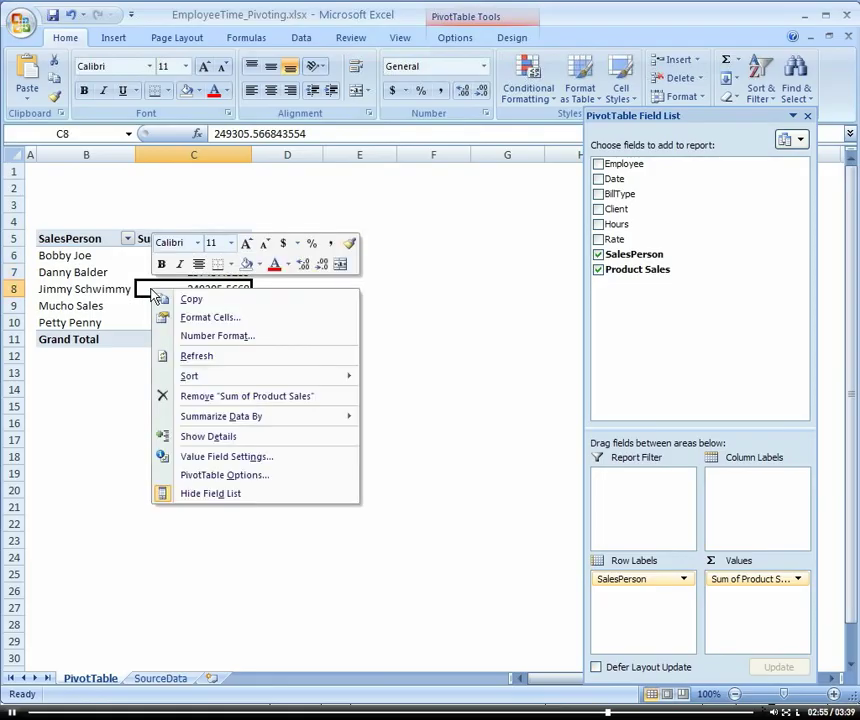
click(183, 355)
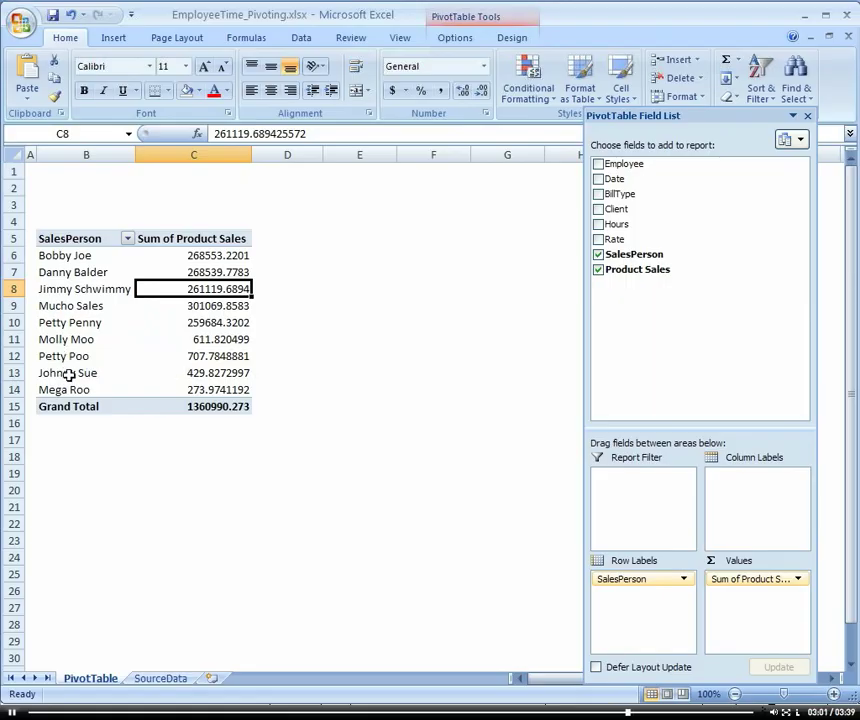
click(190, 370)
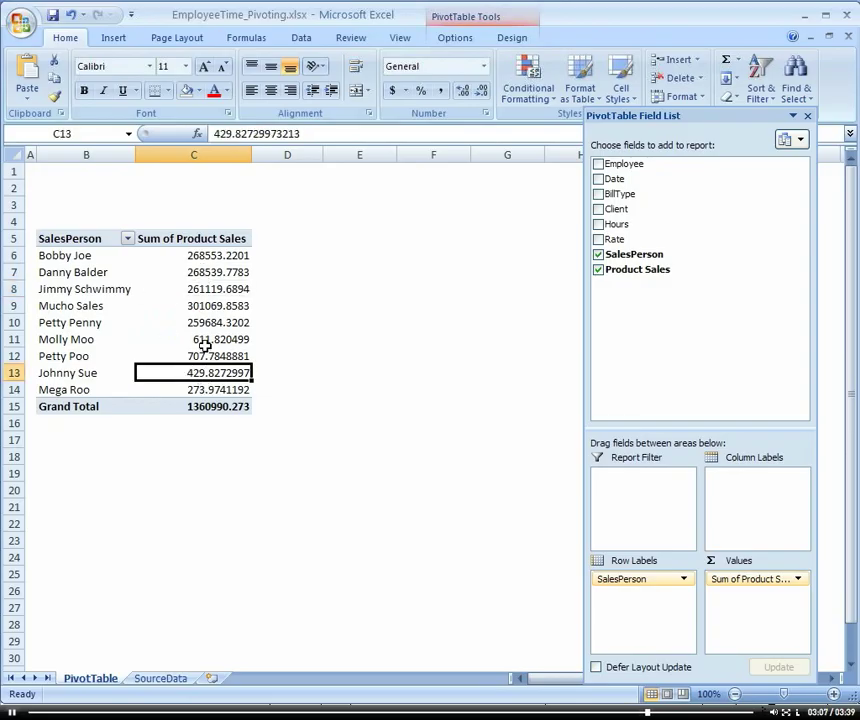
- With a PivotTable value selected, view the workbook's Refresh All and Refresh options, then dismiss them without refreshing
click(178, 277)
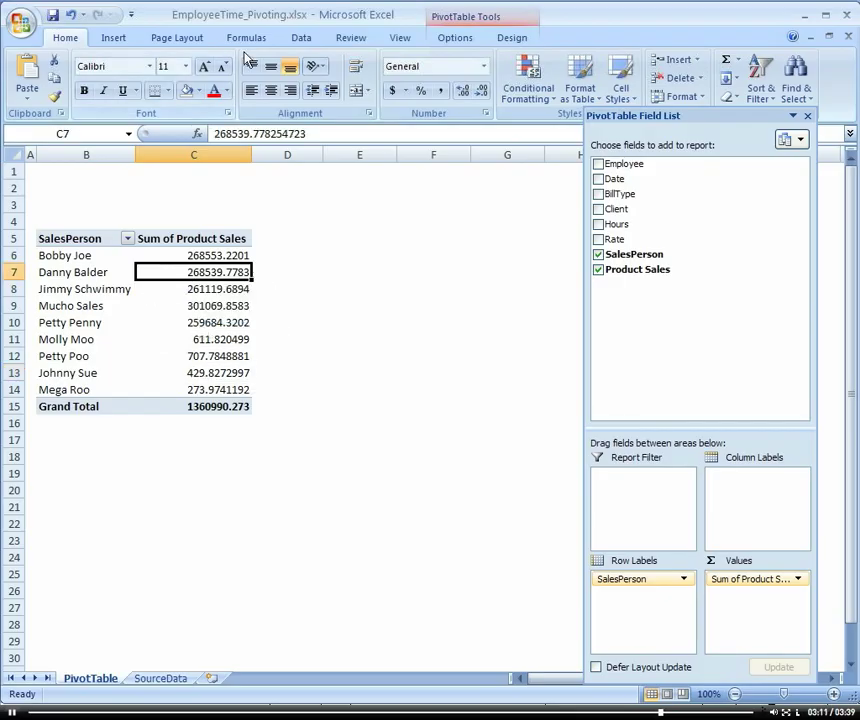
click(298, 40)
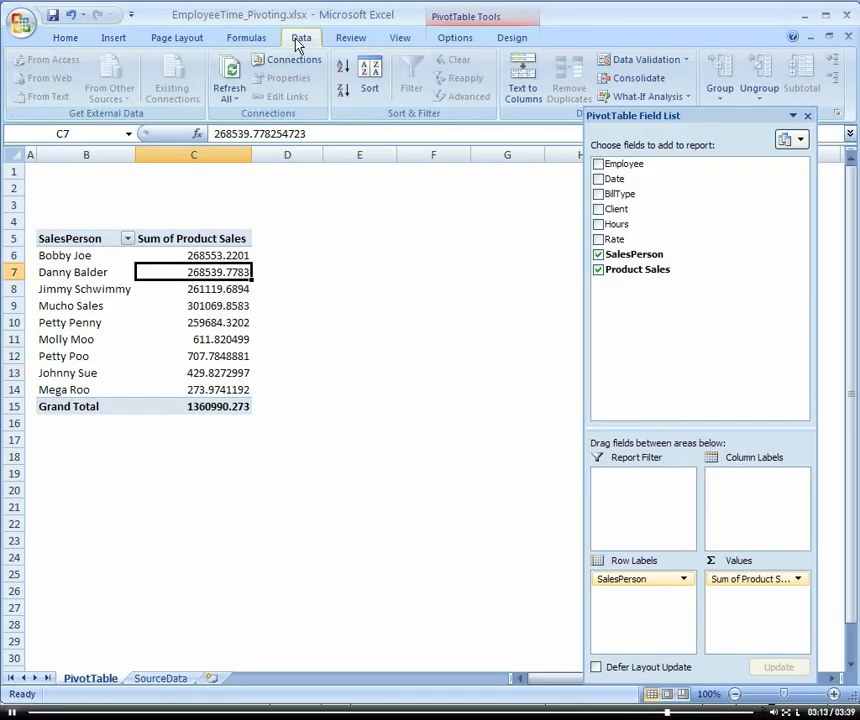
click(236, 100)
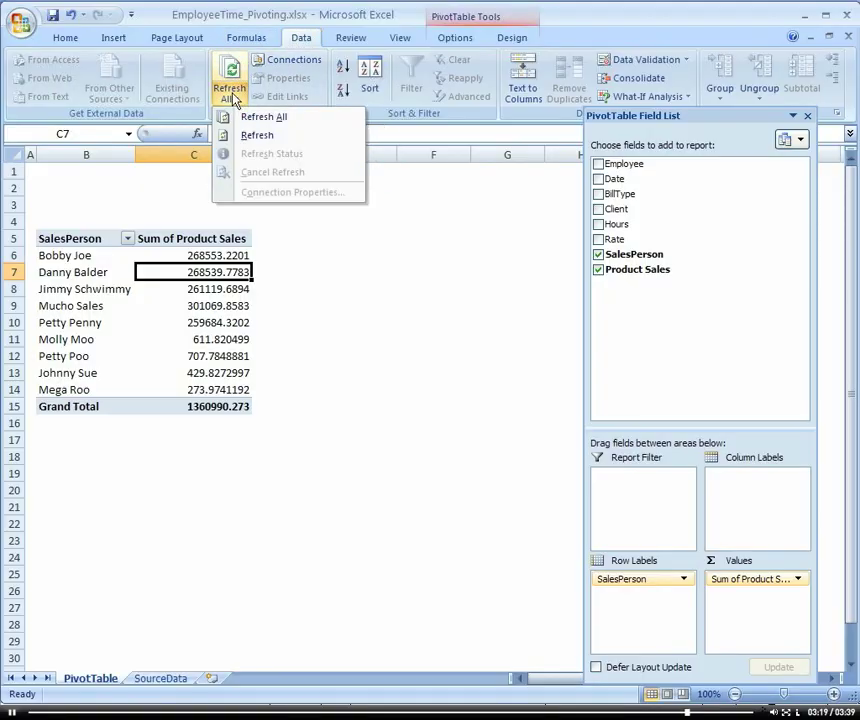
click(175, 301)
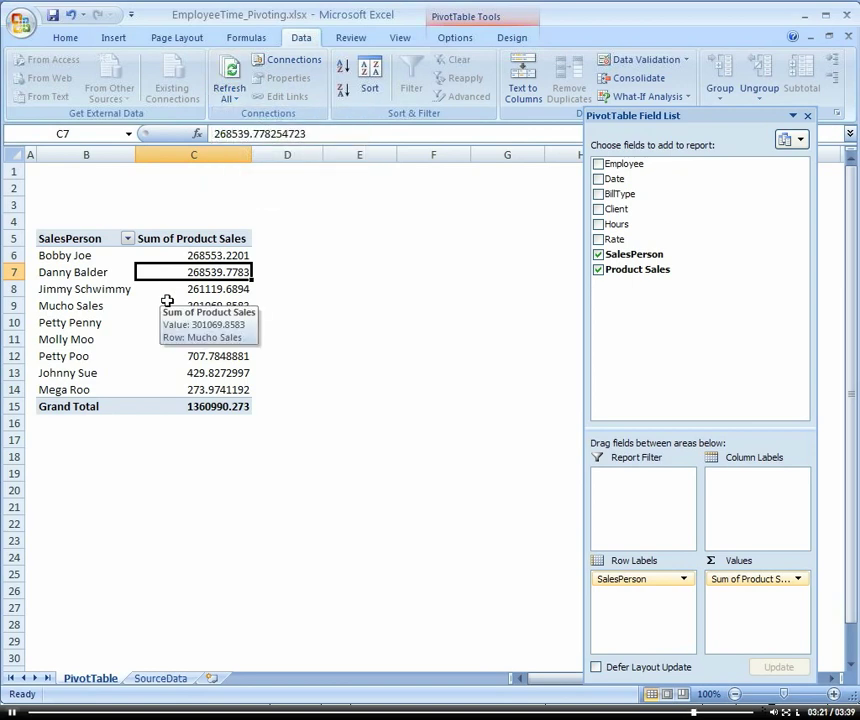